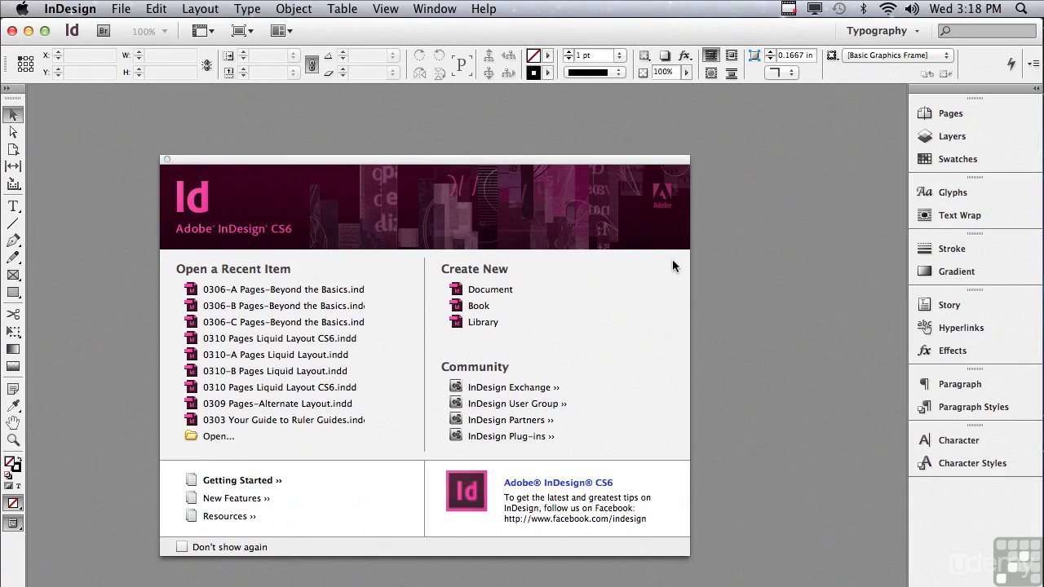
Open 0306-A, 0306-B and 0306-C Pages-Beyond the Basics.indd together from the InDesign CS6 Sample Layouts folder.
click(119, 10)
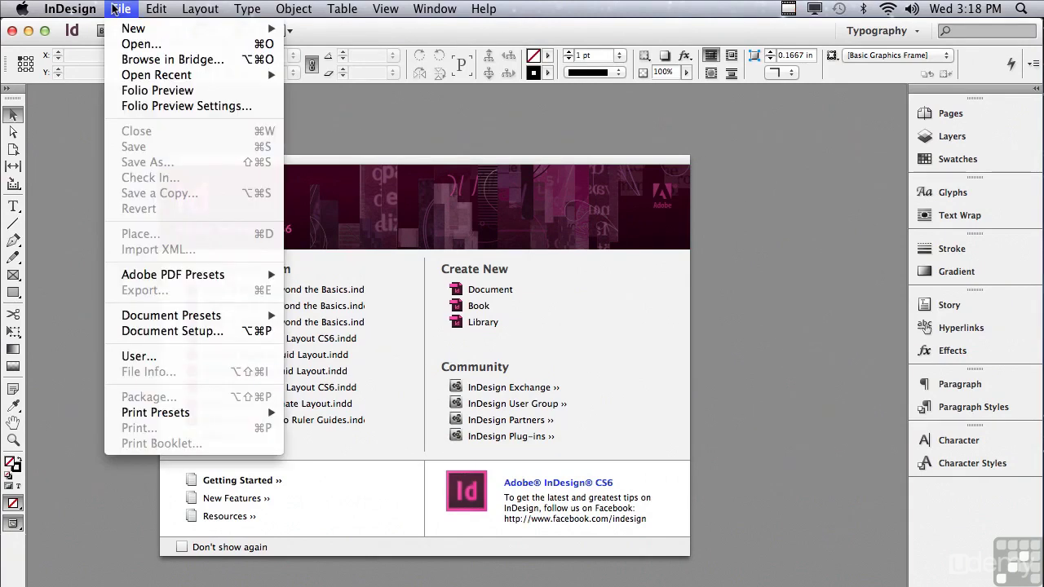
click(137, 44)
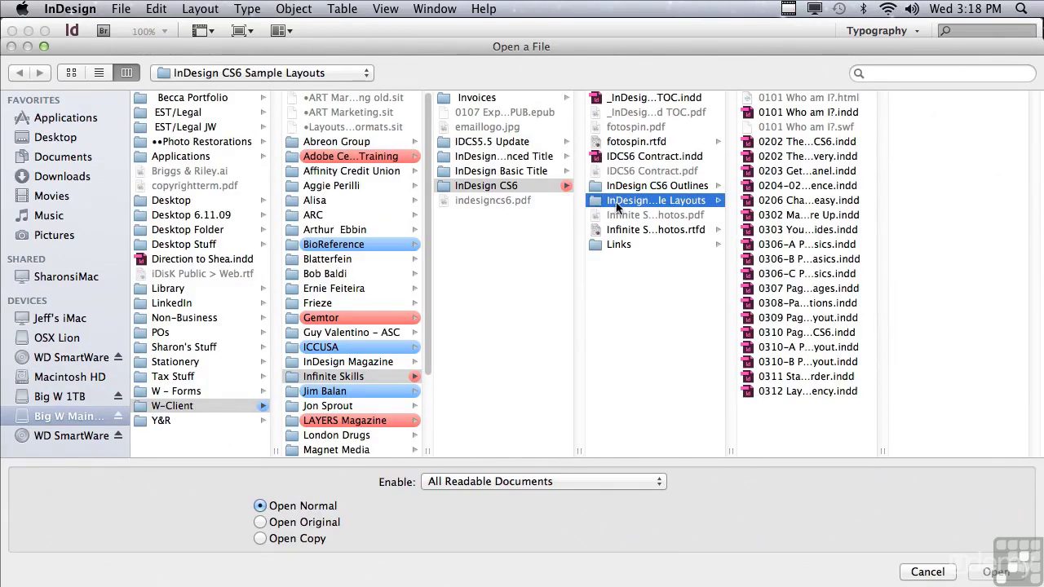
click(765, 248)
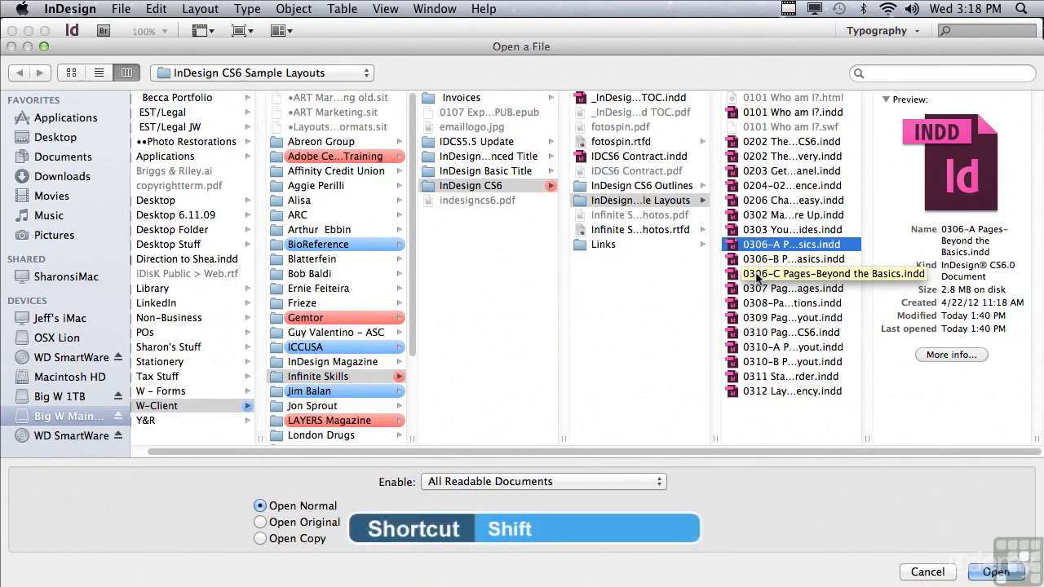
key(shift+Down)
shift+click(756, 277)
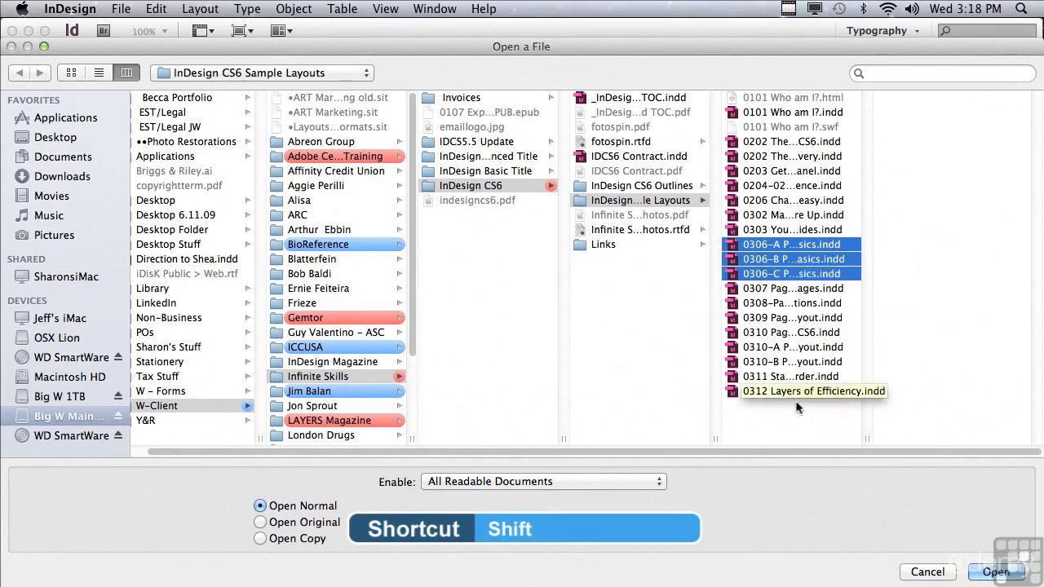
click(991, 572)
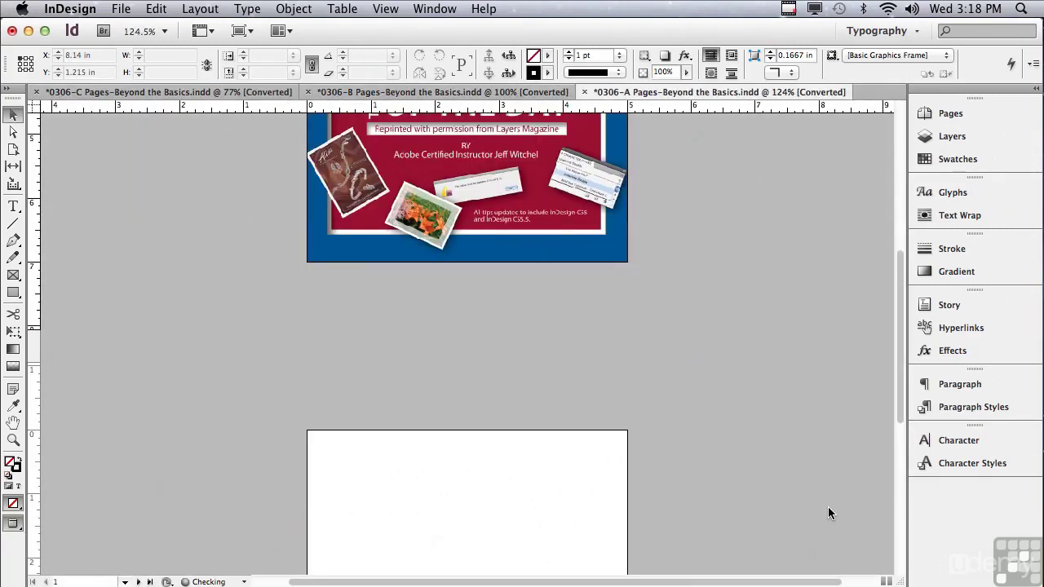
Examine the divider line and sideways text on page 2 of the 0306-A document up close, and the cover on page 1.
click(949, 114)
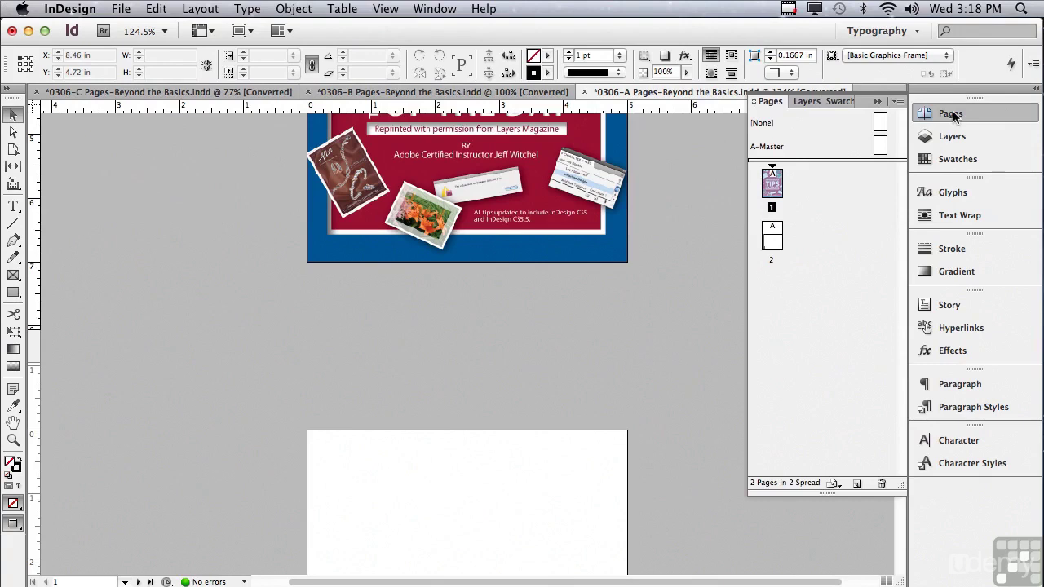
double_click(773, 238)
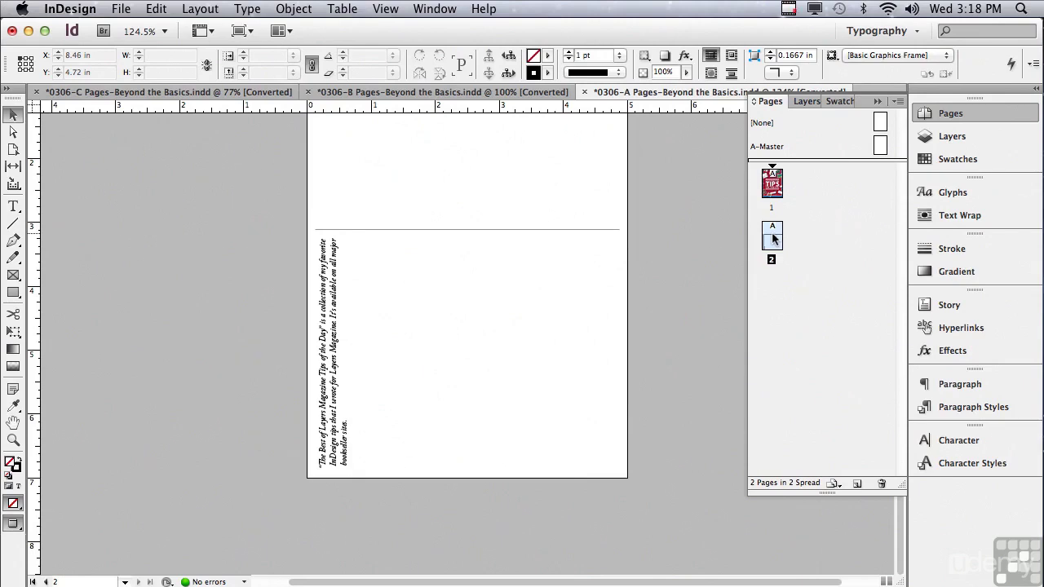
double_click(773, 238)
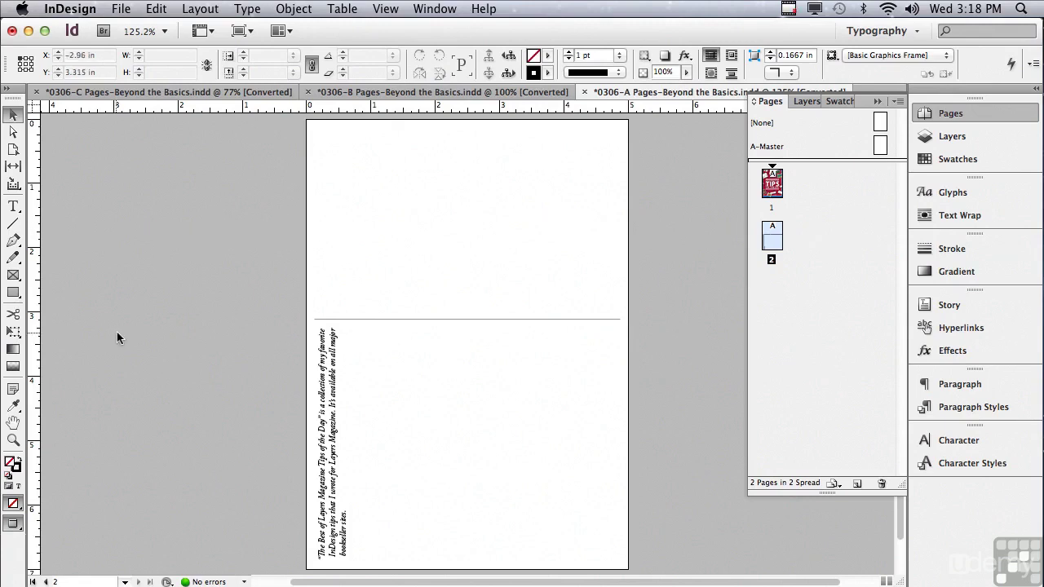
click(13, 440)
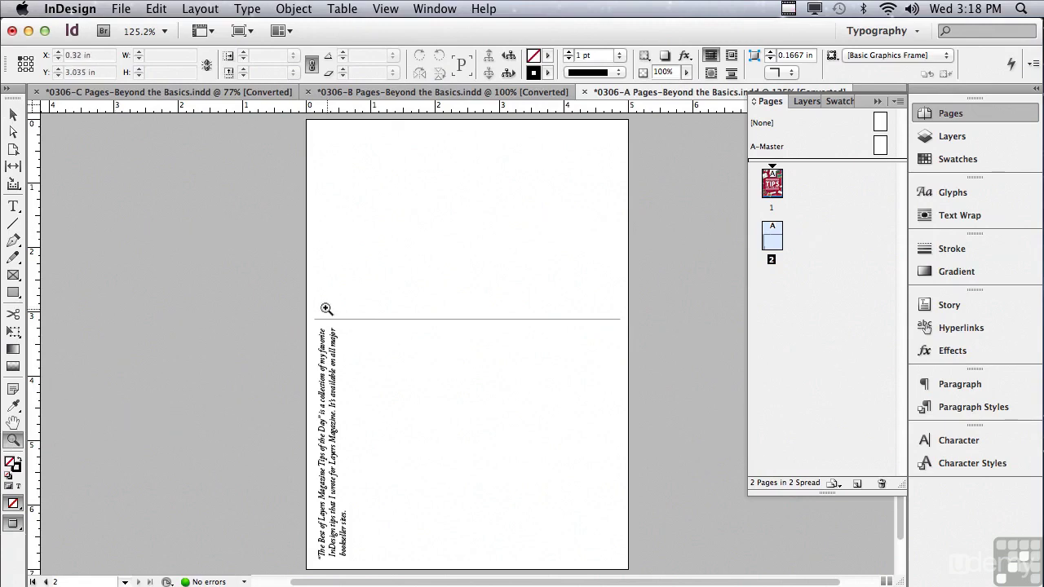
drag(300, 289, 636, 359)
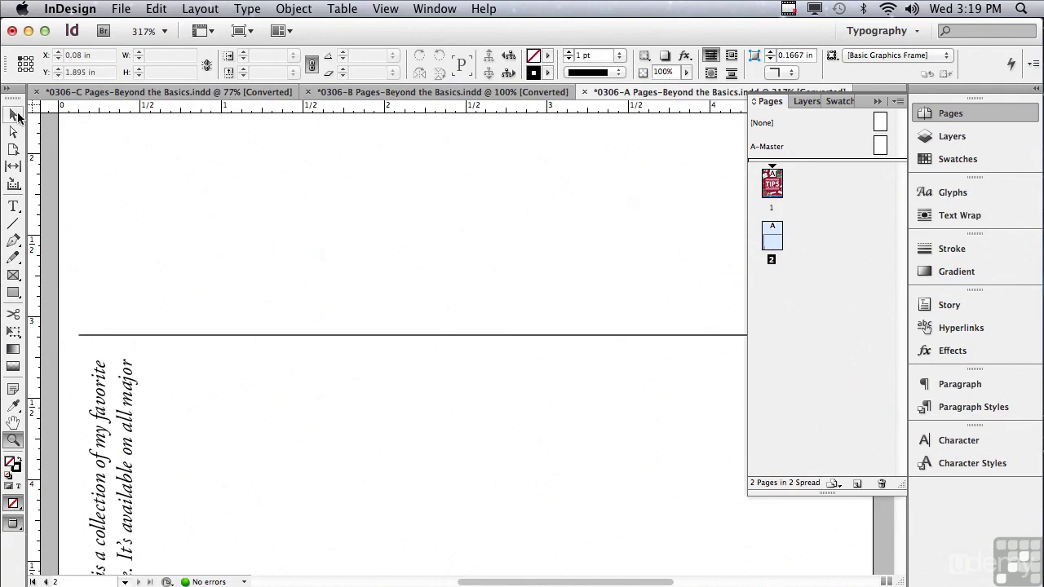
click(13, 115)
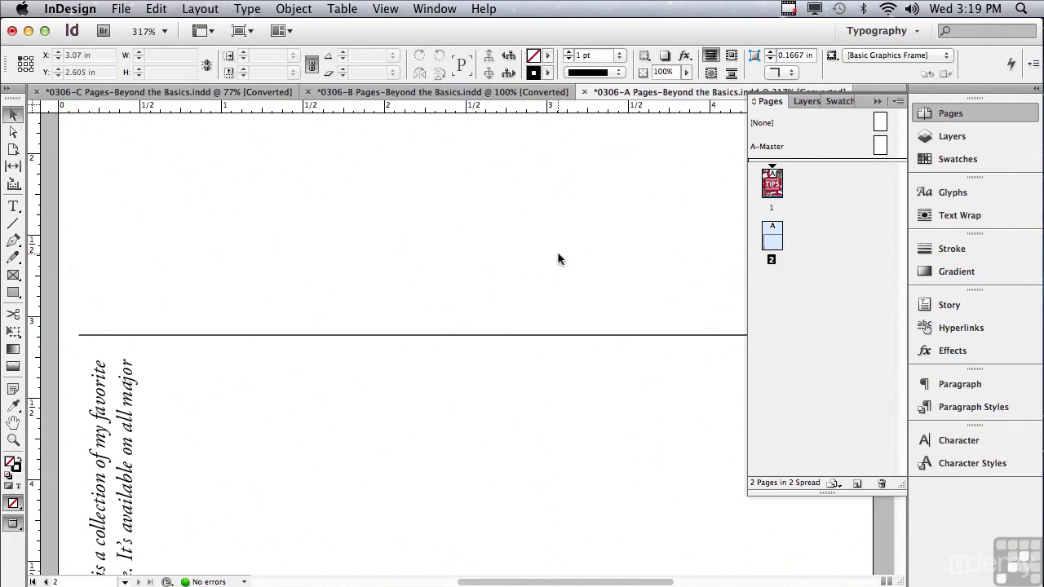
double_click(772, 237)
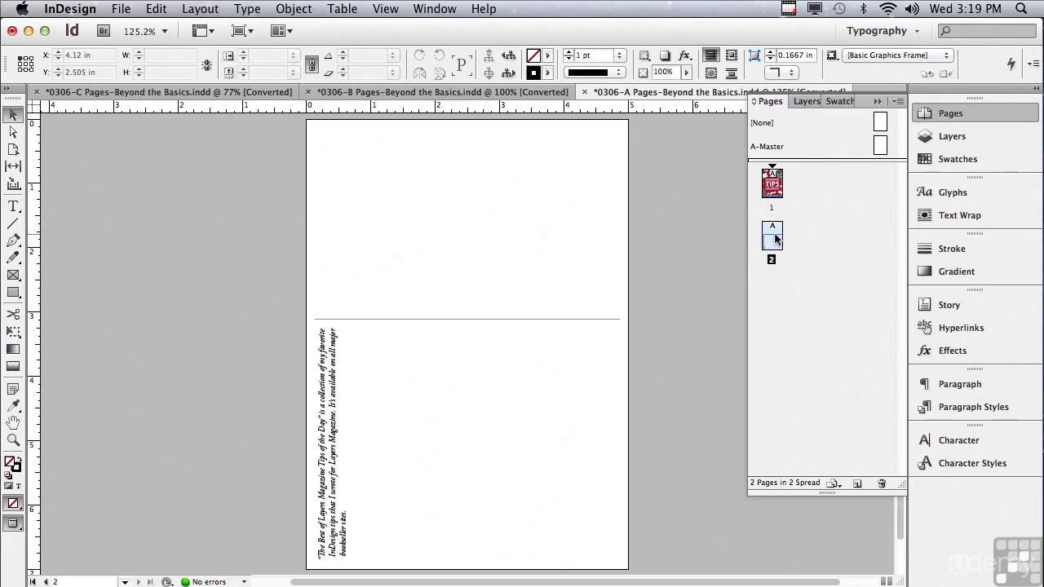
double_click(770, 191)
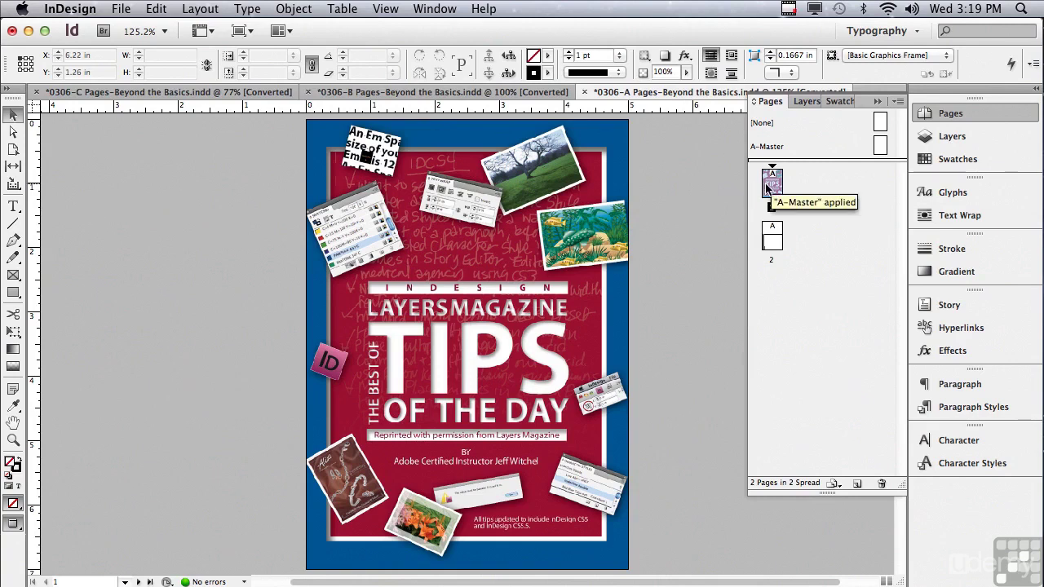
Rotate the spread view of page 2 in the 0306-A document by 90° CW.
double_click(771, 243)
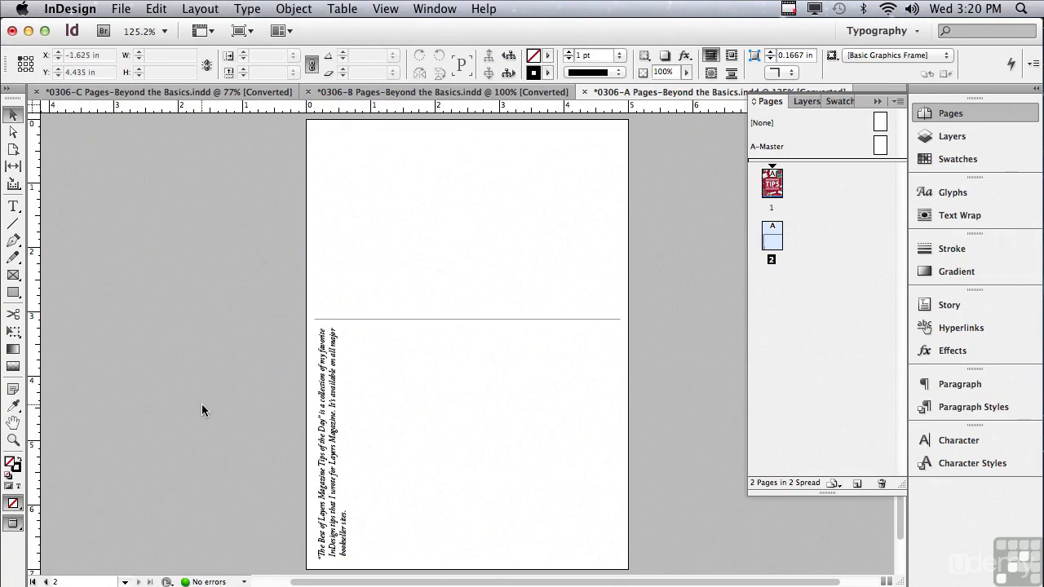
click(897, 102)
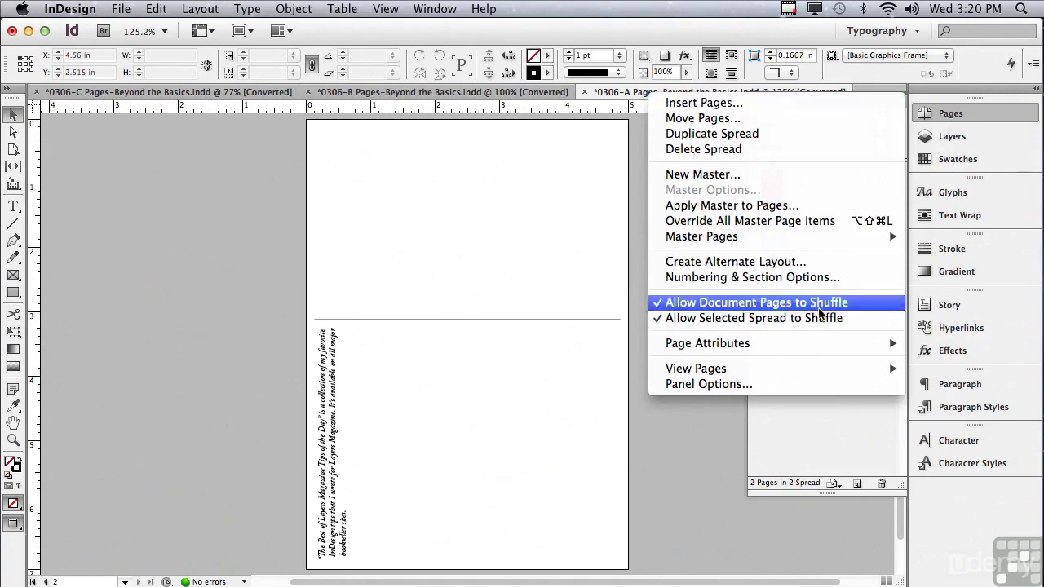
mouse_move(806, 345)
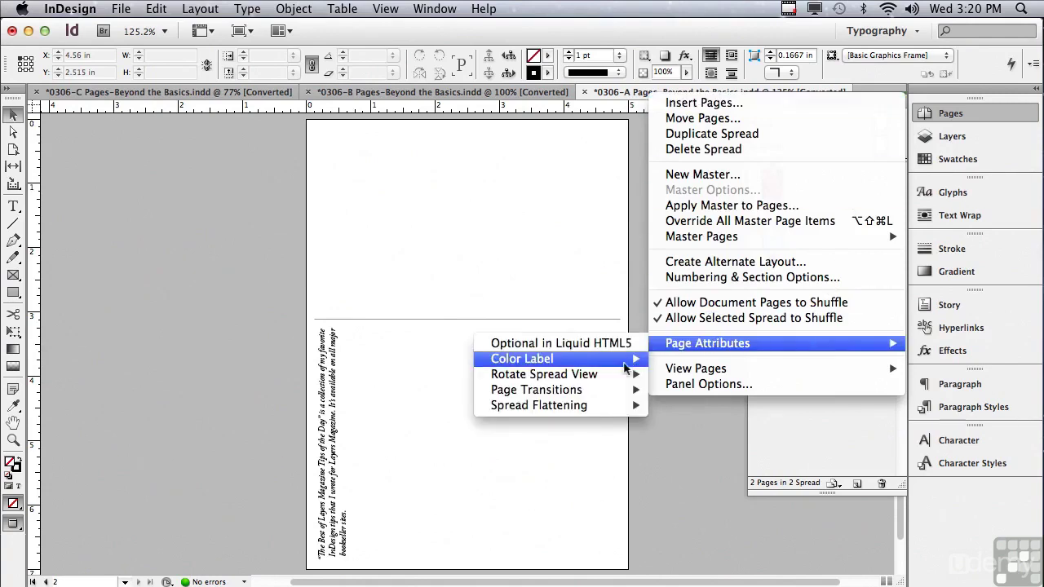
mouse_move(623, 376)
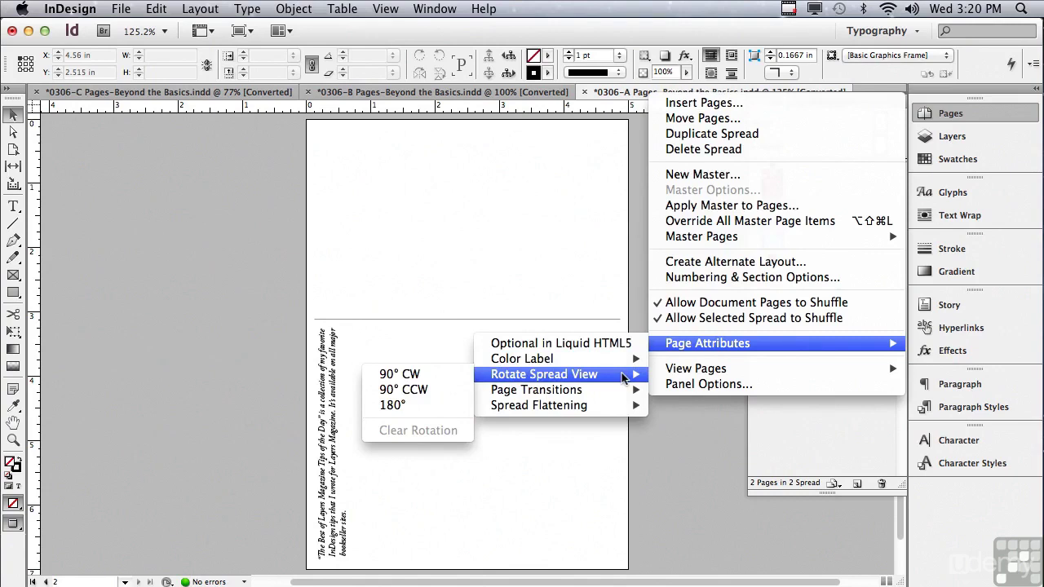
click(465, 381)
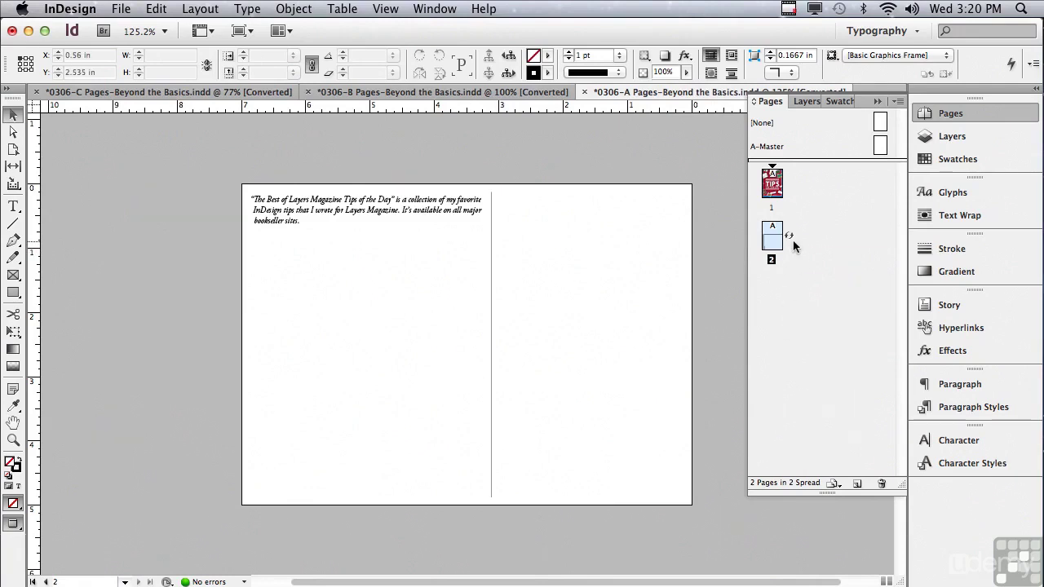
mouse_move(792, 241)
Clear the spread view rotation of page 2.
click(897, 104)
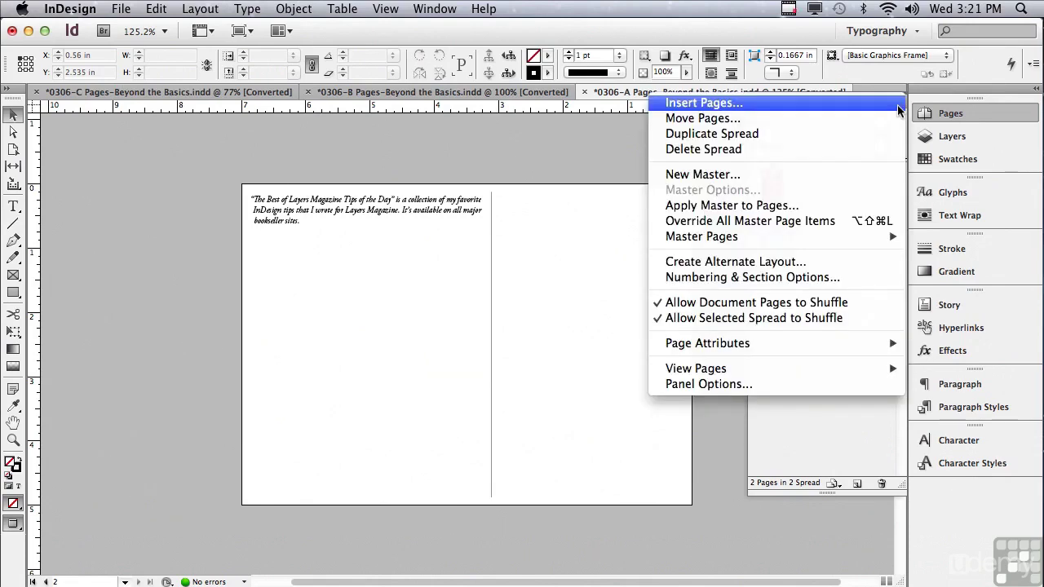
mouse_move(746, 353)
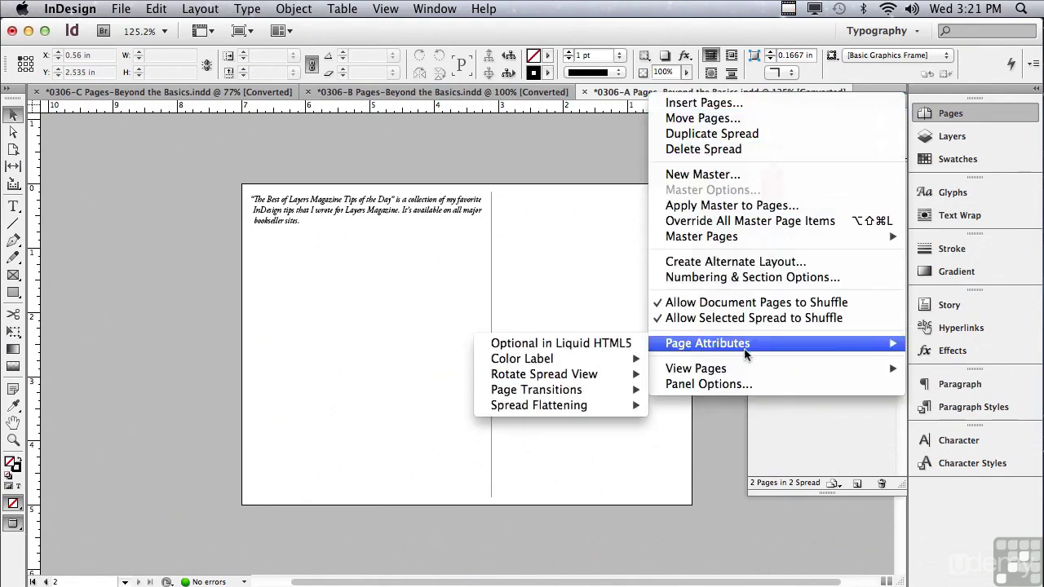
mouse_move(587, 383)
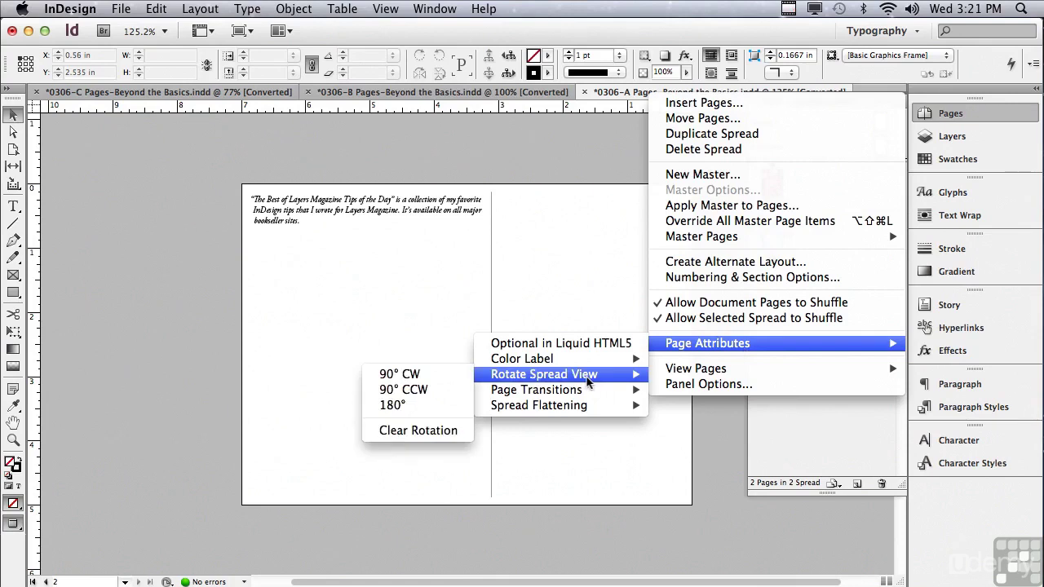
click(438, 432)
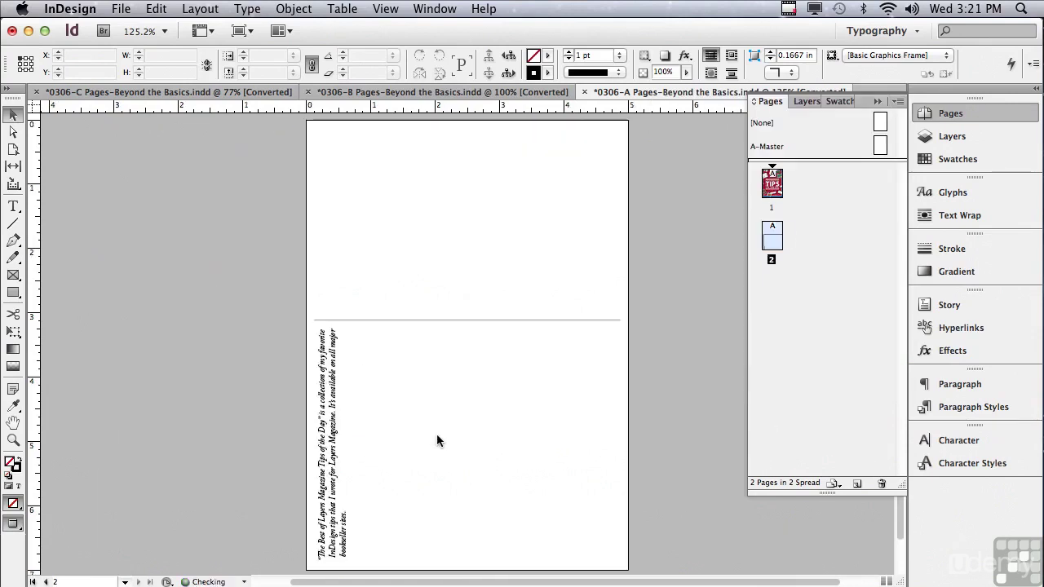
Switch to the 0306-B Pages-Beyond the Basics.indd document and go to page 1, the title page.
click(389, 97)
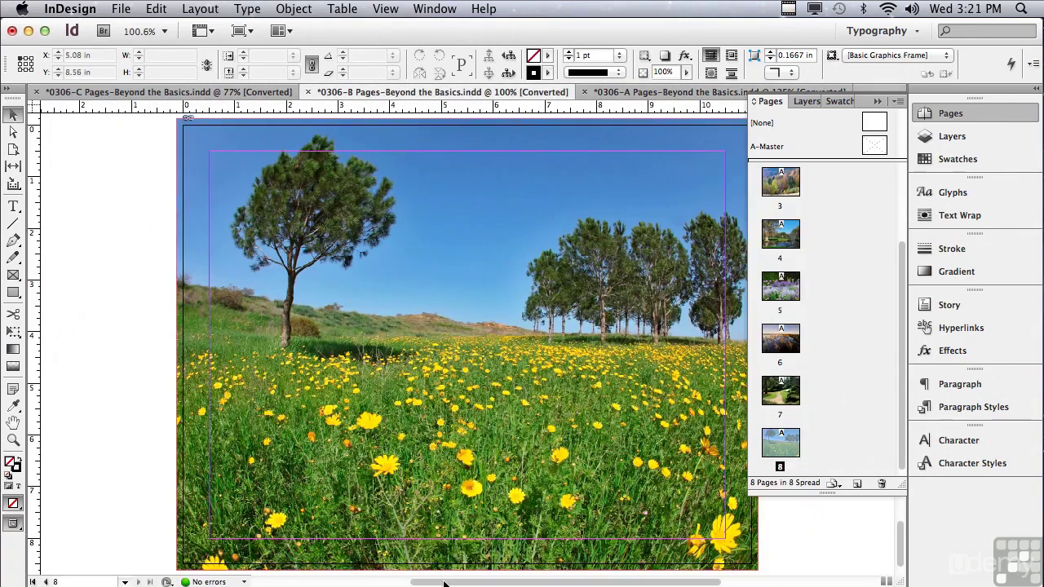
drag(449, 581, 480, 579)
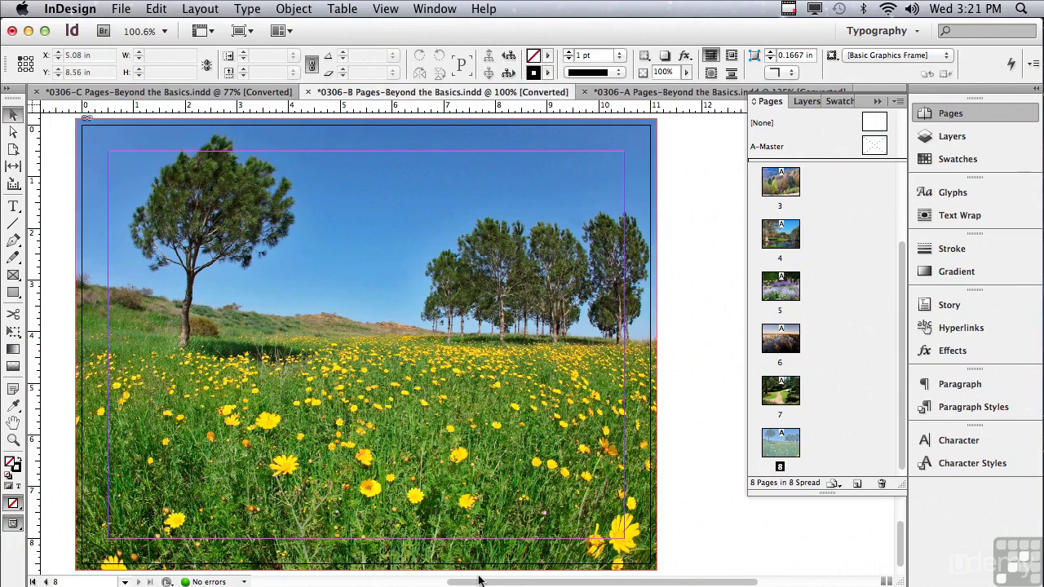
click(366, 346)
drag(903, 363, 897, 260)
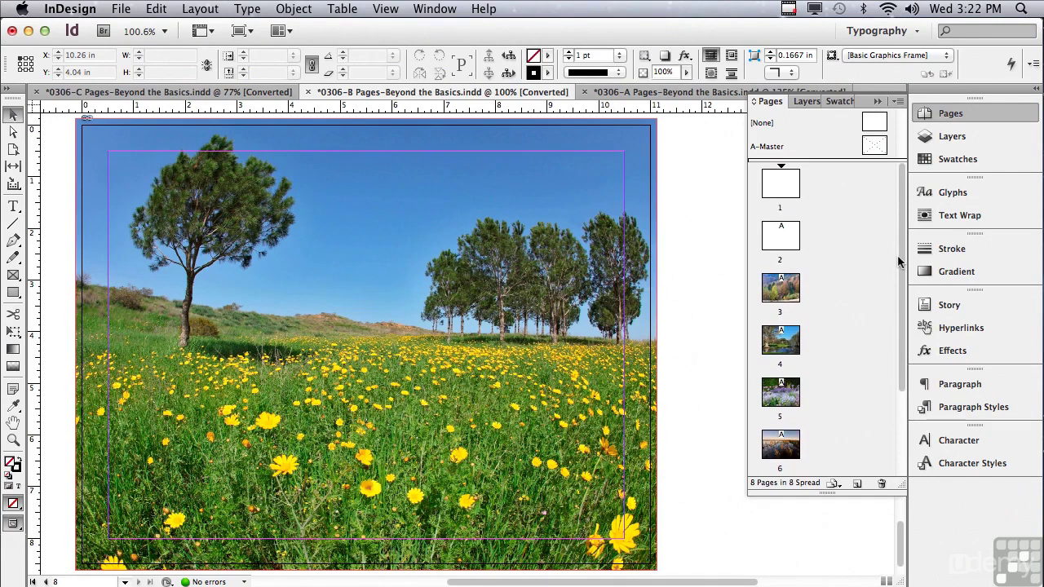
double_click(788, 193)
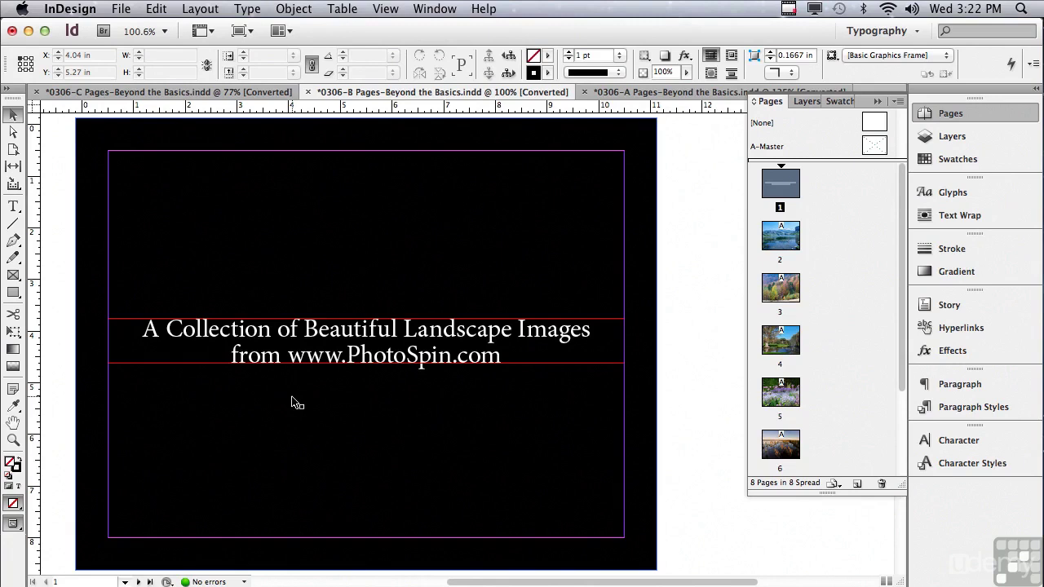
Apply the Fade page transition to all spreads of the landscape images document.
click(898, 101)
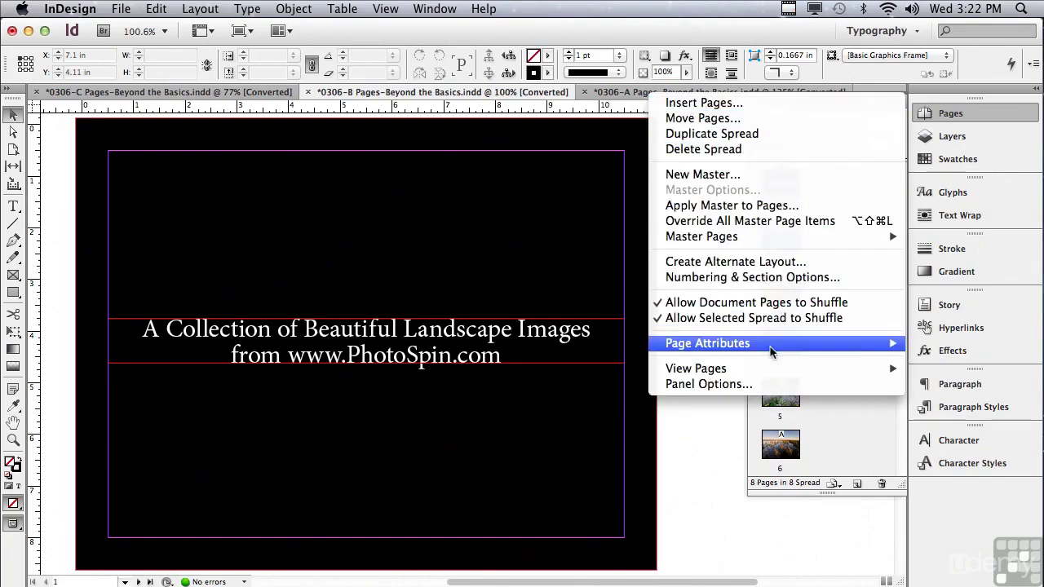
mouse_move(771, 349)
mouse_move(583, 396)
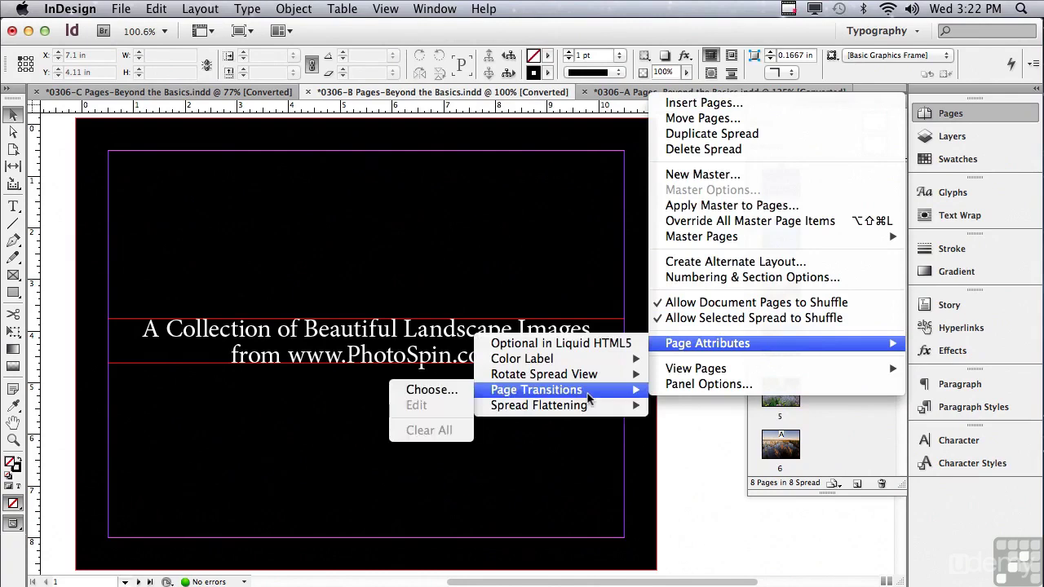
click(457, 397)
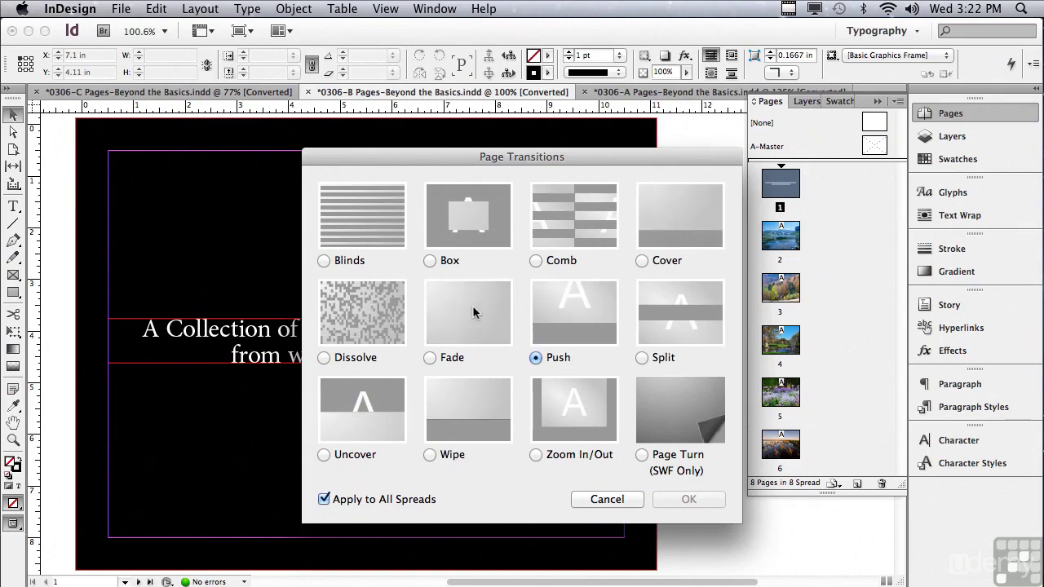
click(429, 359)
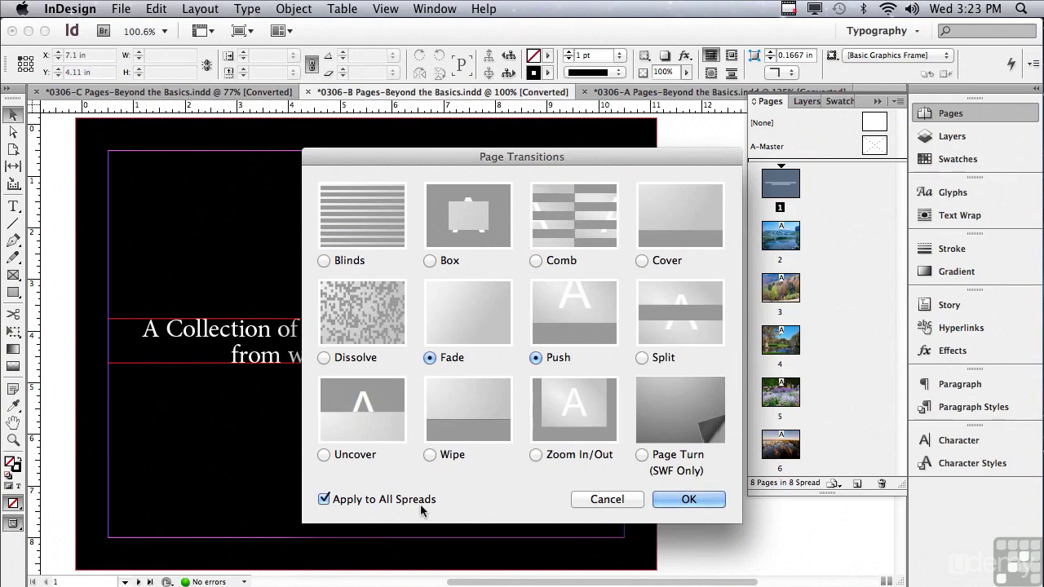
click(688, 499)
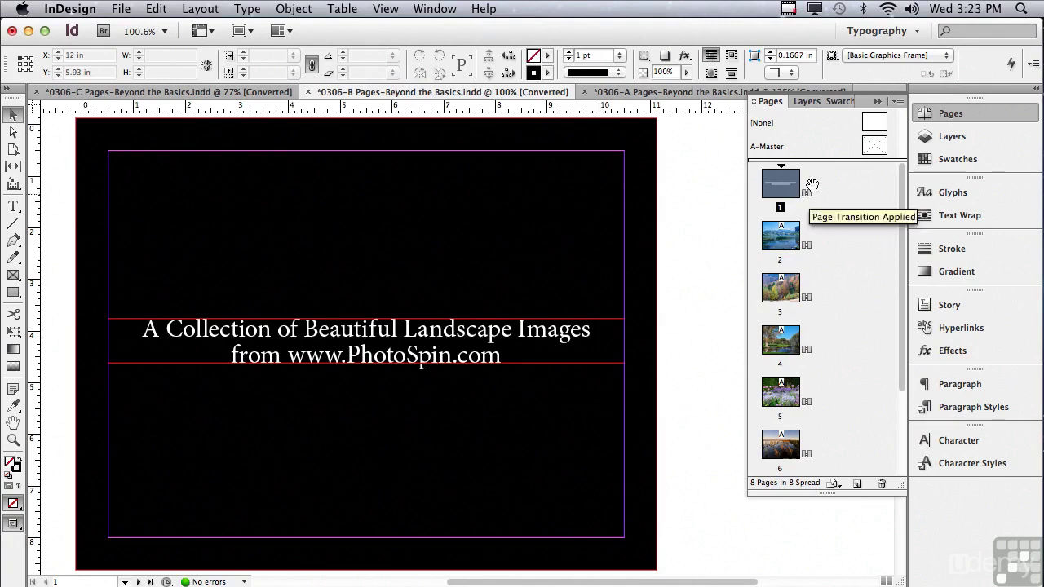
Clear all page transitions from the landscape images document.
click(898, 103)
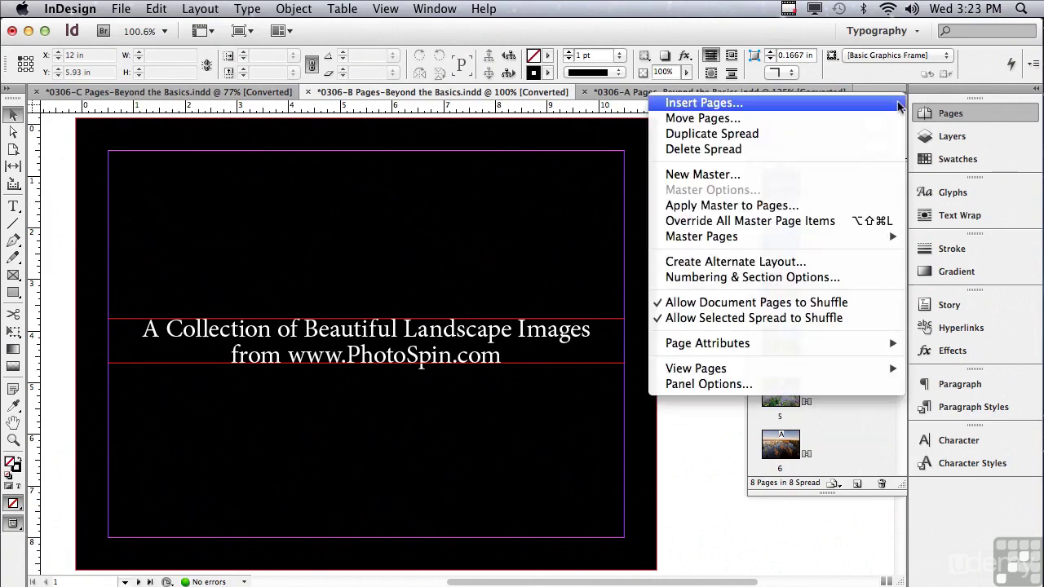
mouse_move(689, 347)
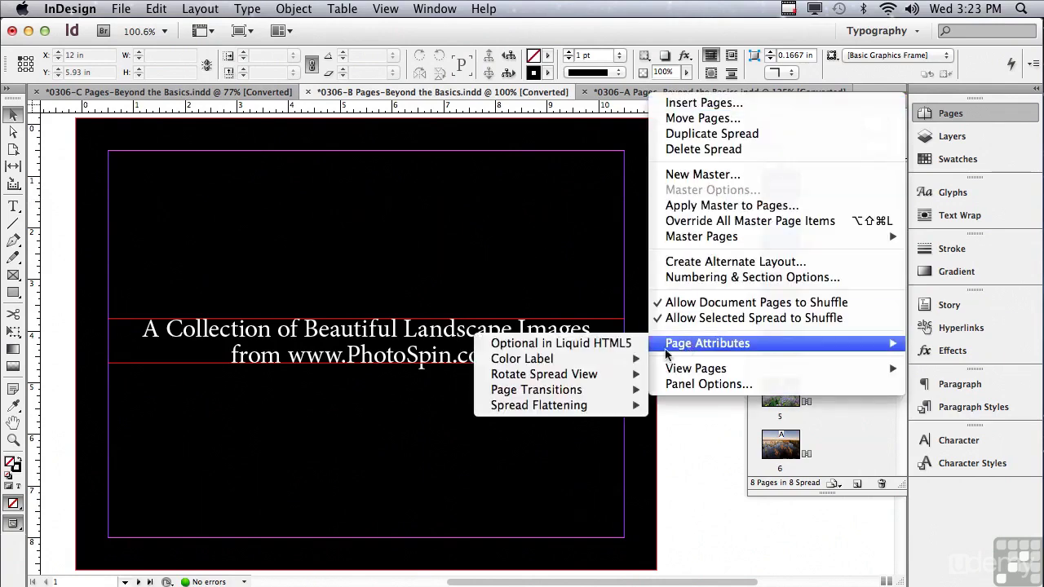
mouse_move(561, 393)
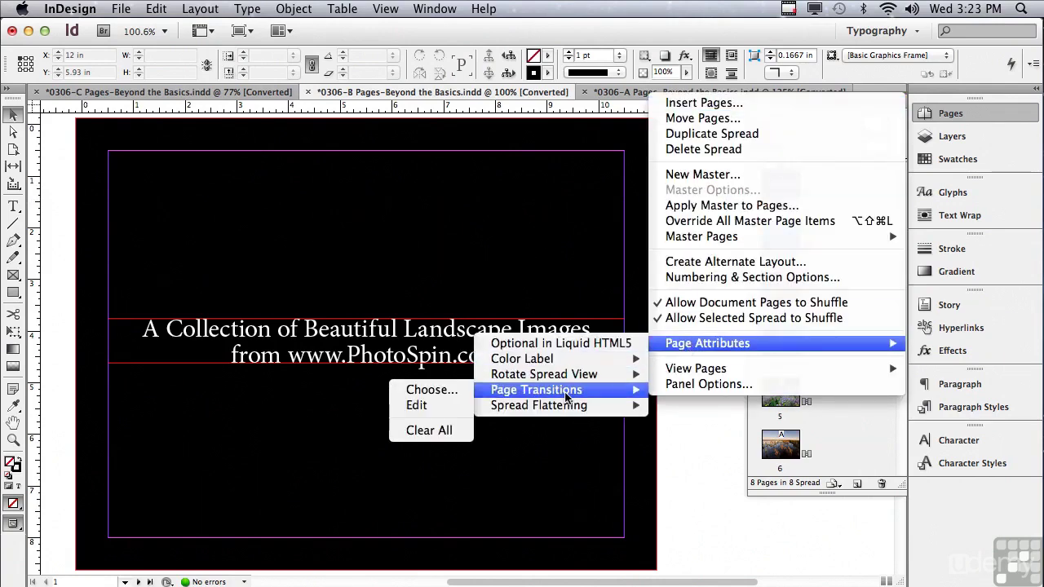
click(438, 430)
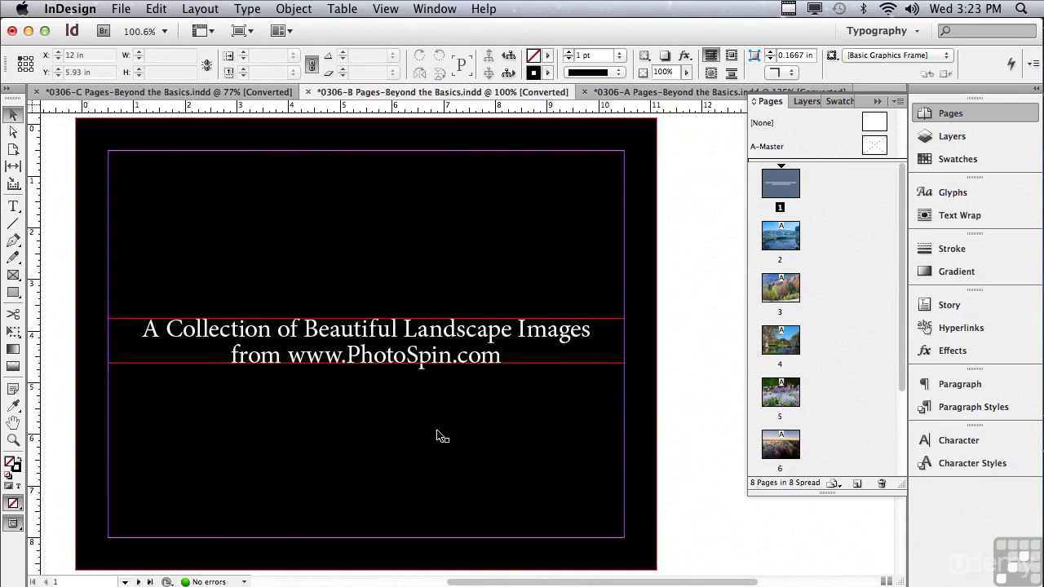
Switch to the 0306-C Pages-Beyond the Basics.indd document and check its page shuffling options.
click(145, 93)
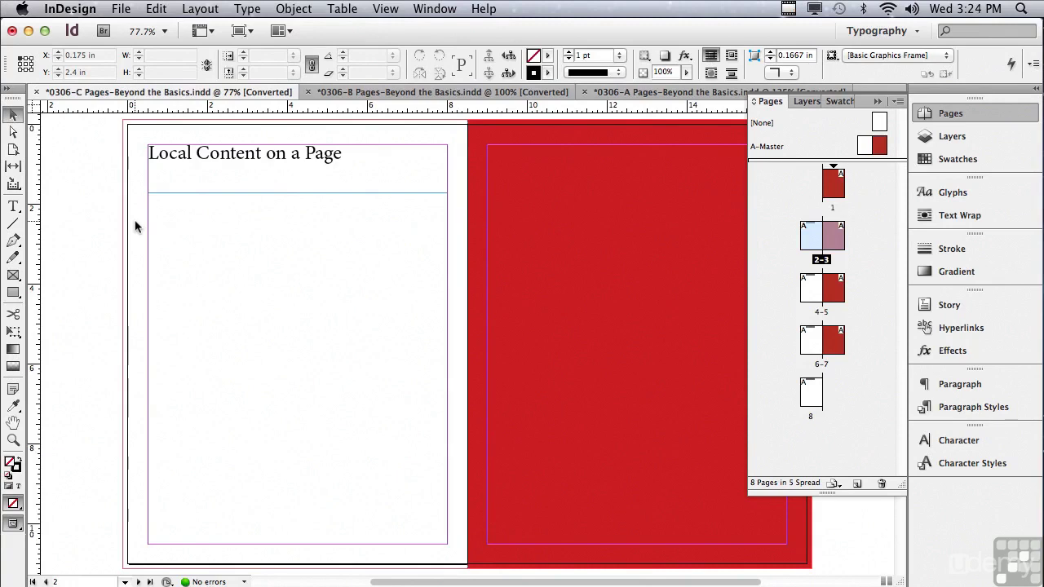
click(899, 104)
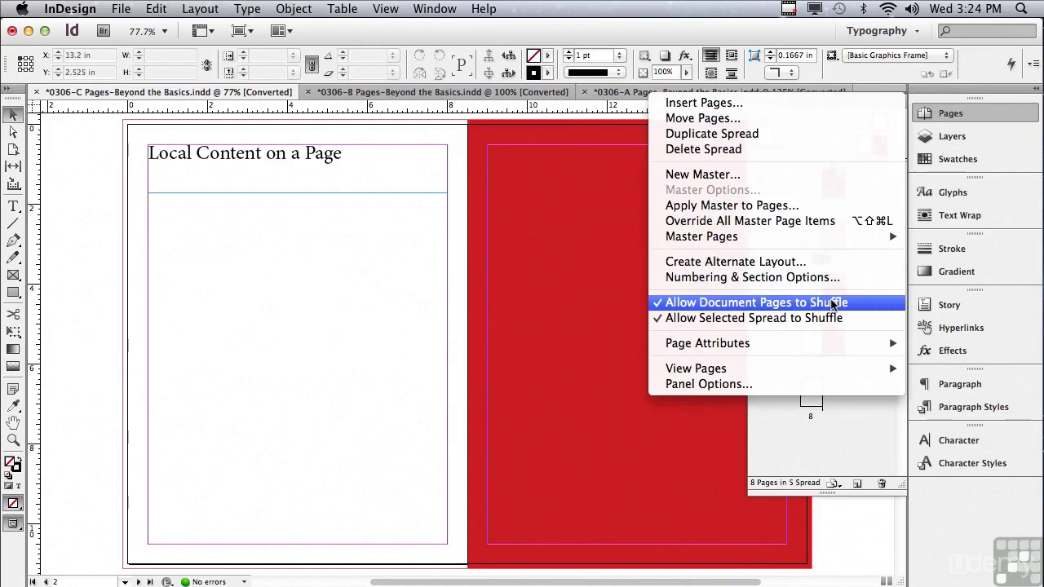
click(486, 262)
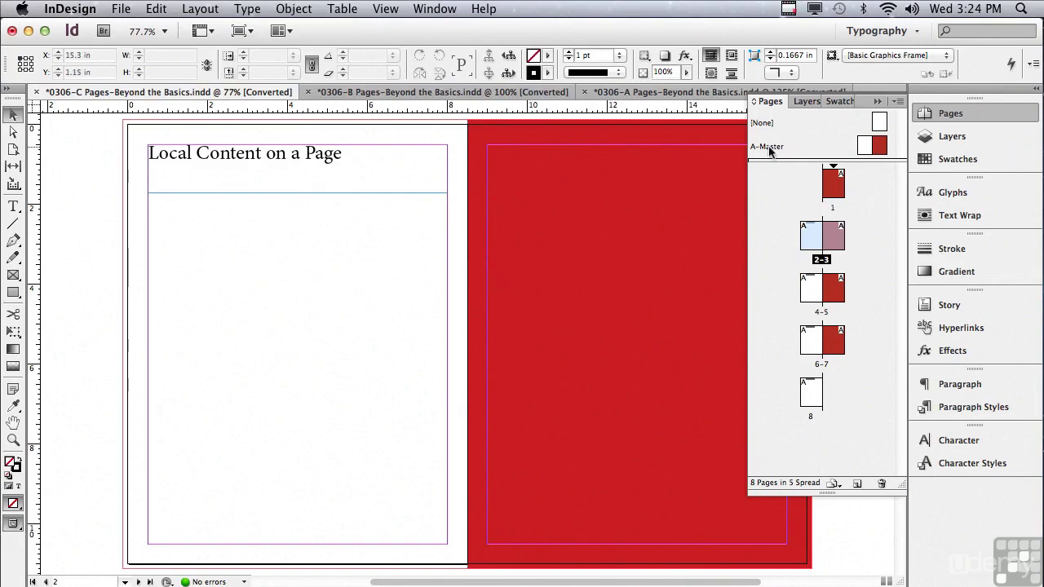
Open the right-hand page of A-Master and select its red background rectangle.
double_click(881, 147)
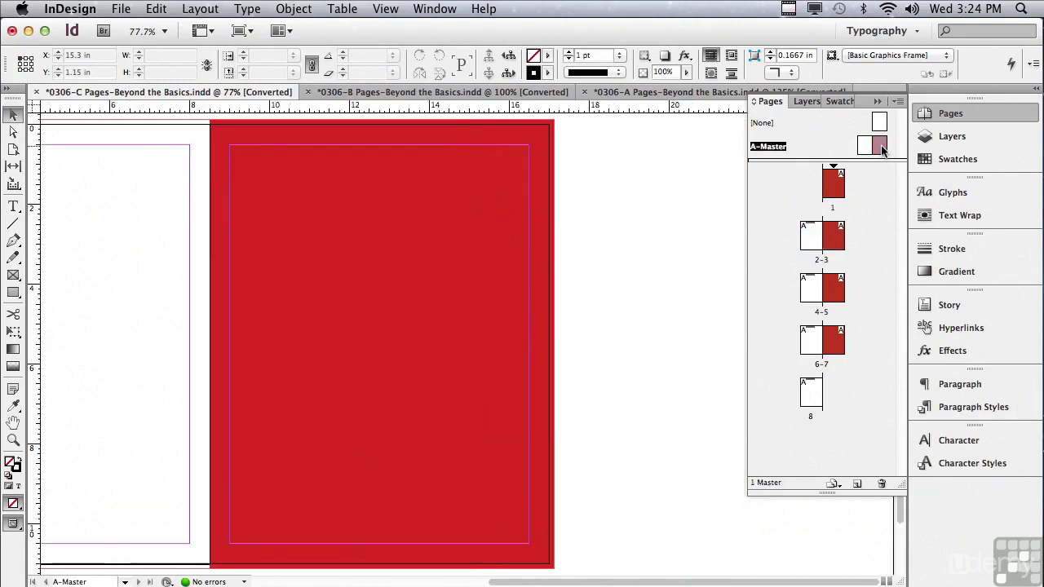
click(410, 223)
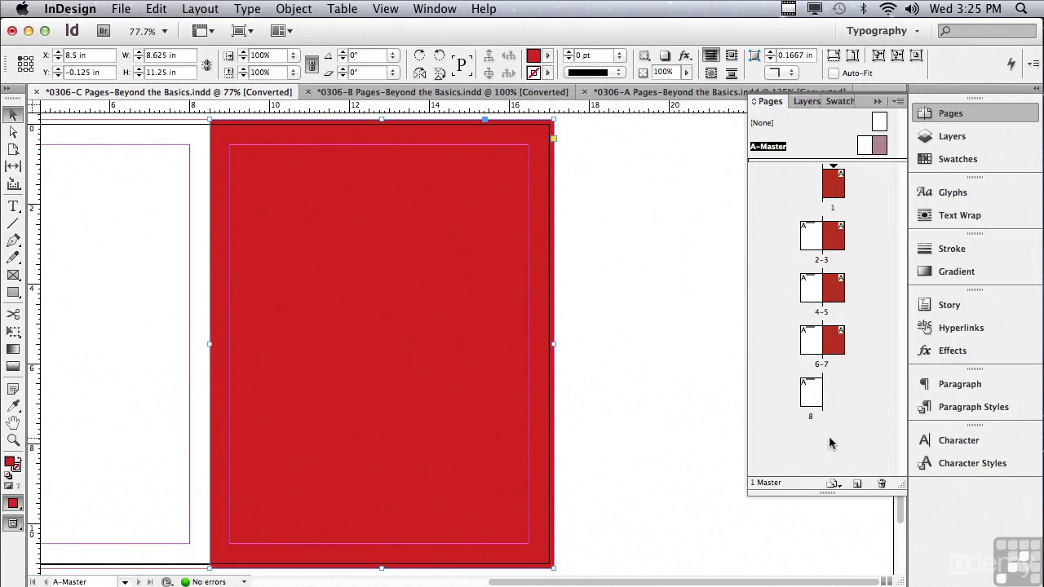
Move the "Local Content on a Page" text frame on page 2 straight down to Y 2.575 in.
double_click(807, 238)
click(281, 161)
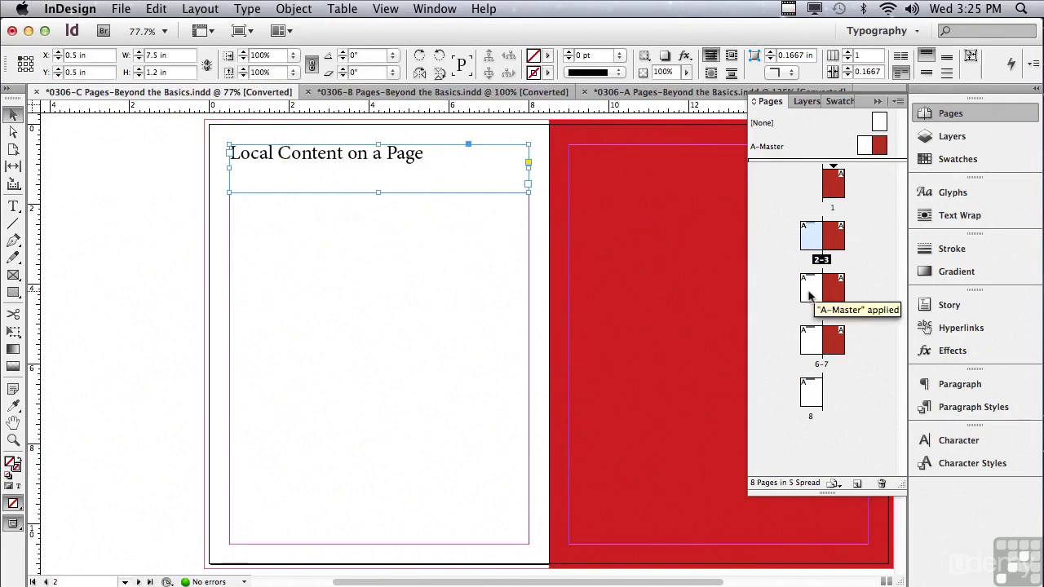
drag(284, 161, 282, 242)
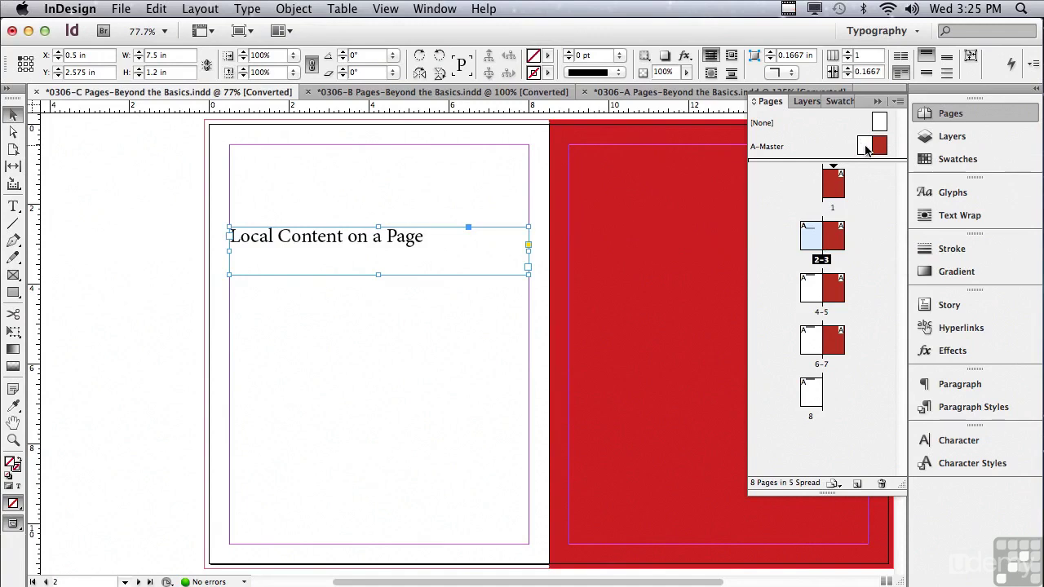
Insert a page based on the left A-Master page ahead of page 2 and select the "Local Content on a Page" text frame.
drag(866, 150, 791, 243)
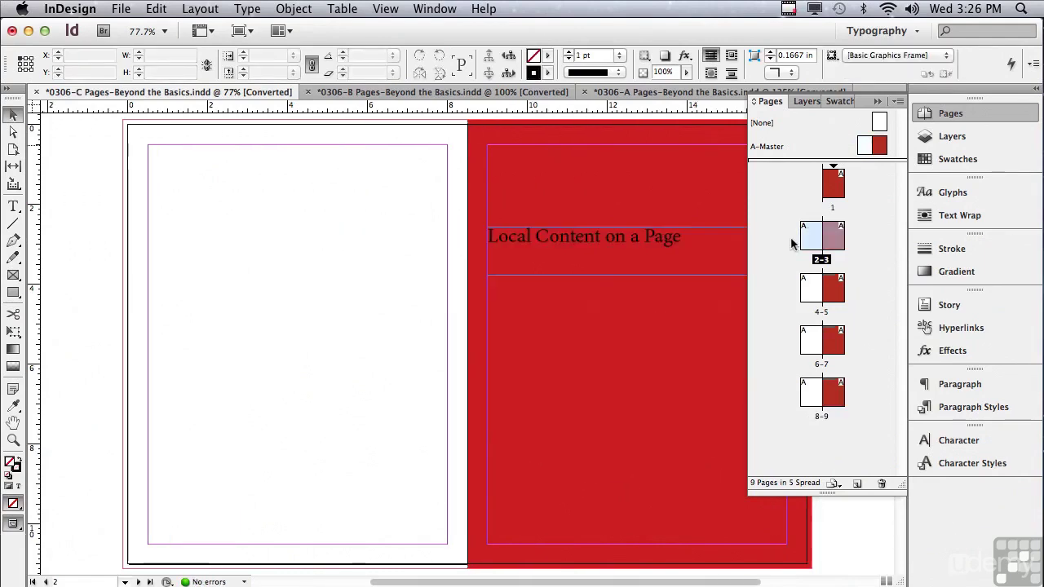
click(493, 238)
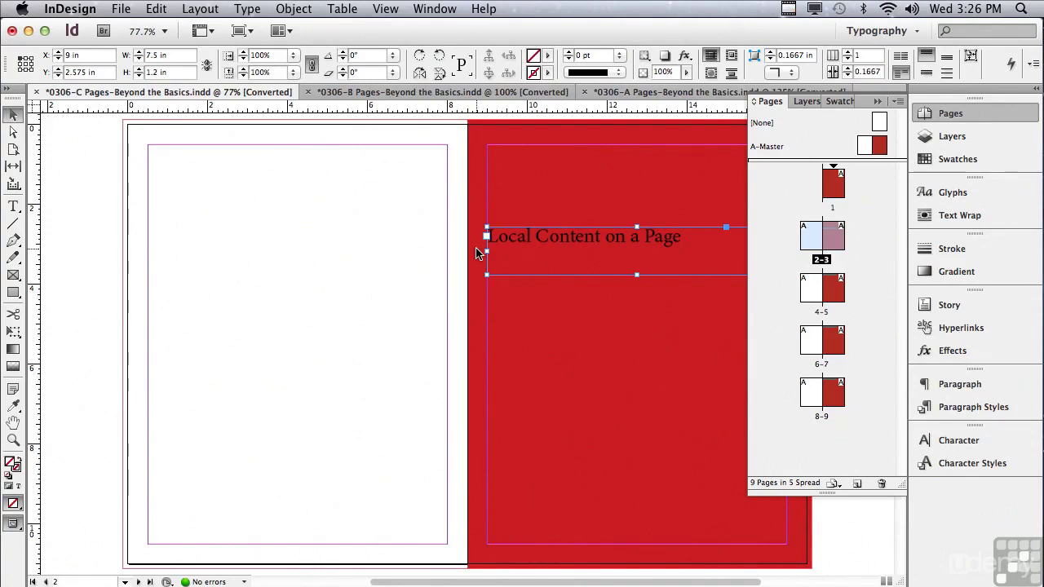
Review the Pages panel options, including the Masters size choices, the Transparency icon, and the Pages on Top and Masters on Top layouts.
click(897, 101)
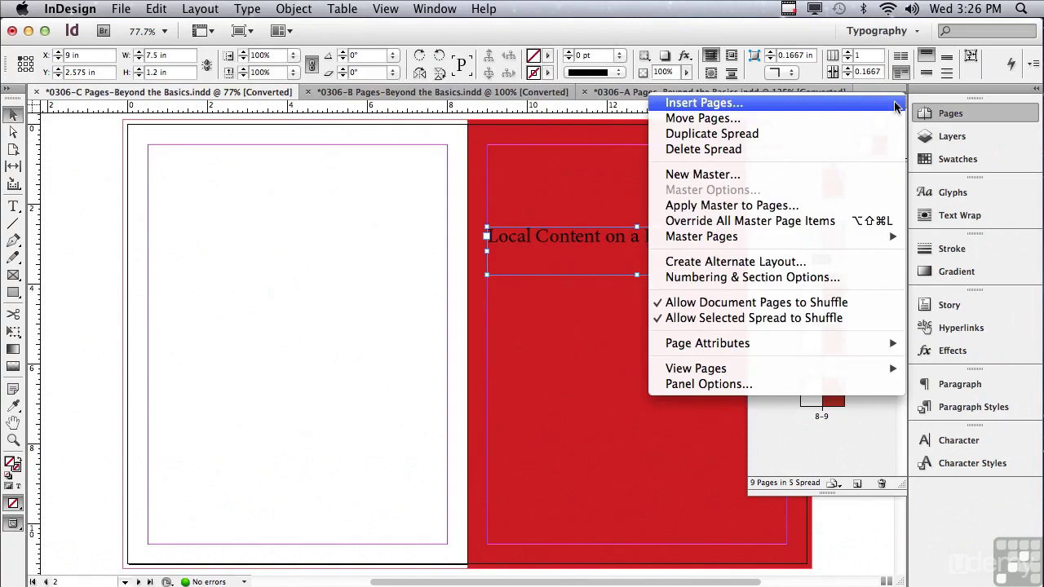
click(764, 386)
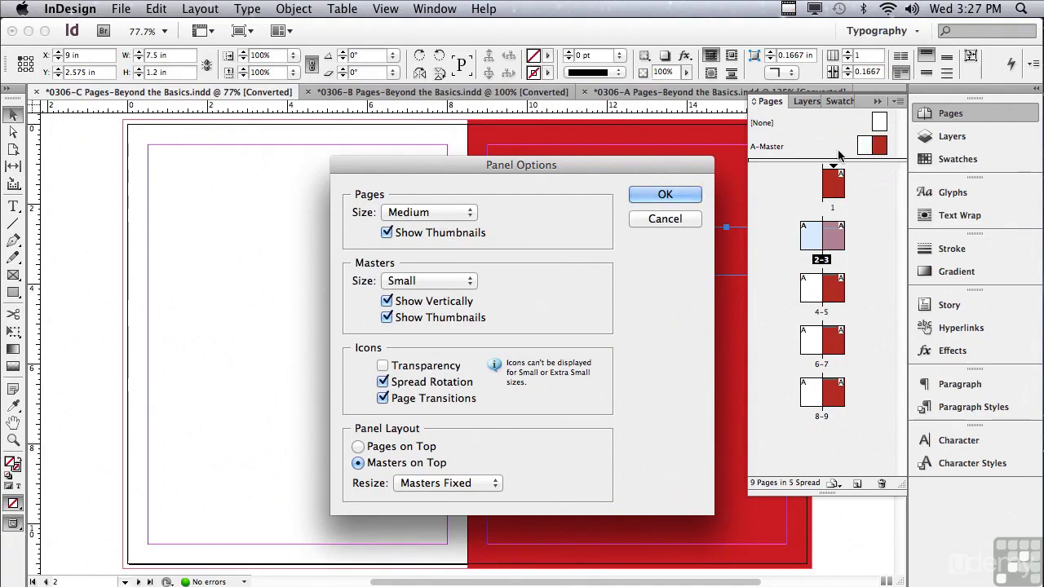
click(404, 281)
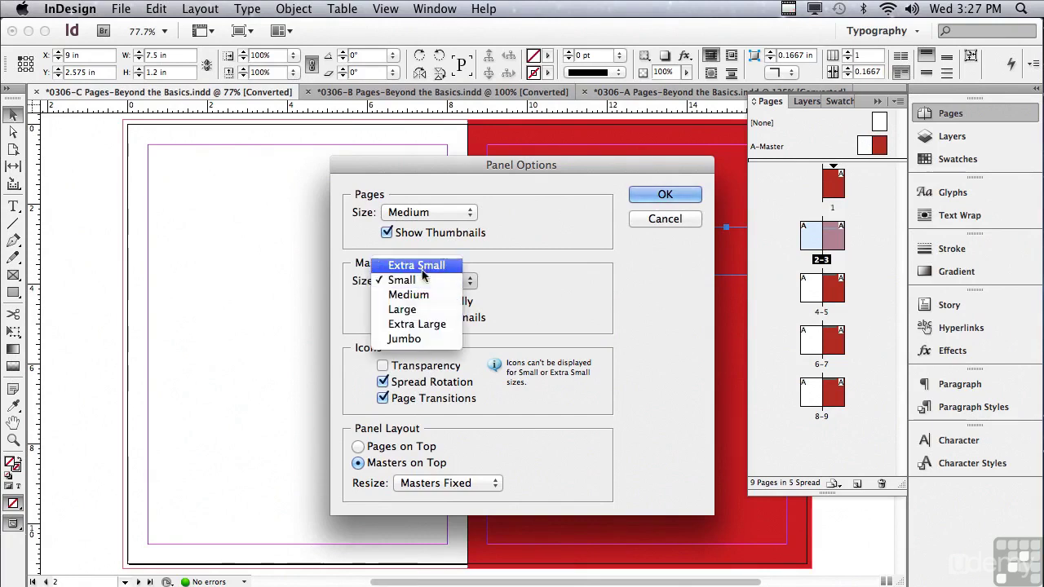
click(344, 300)
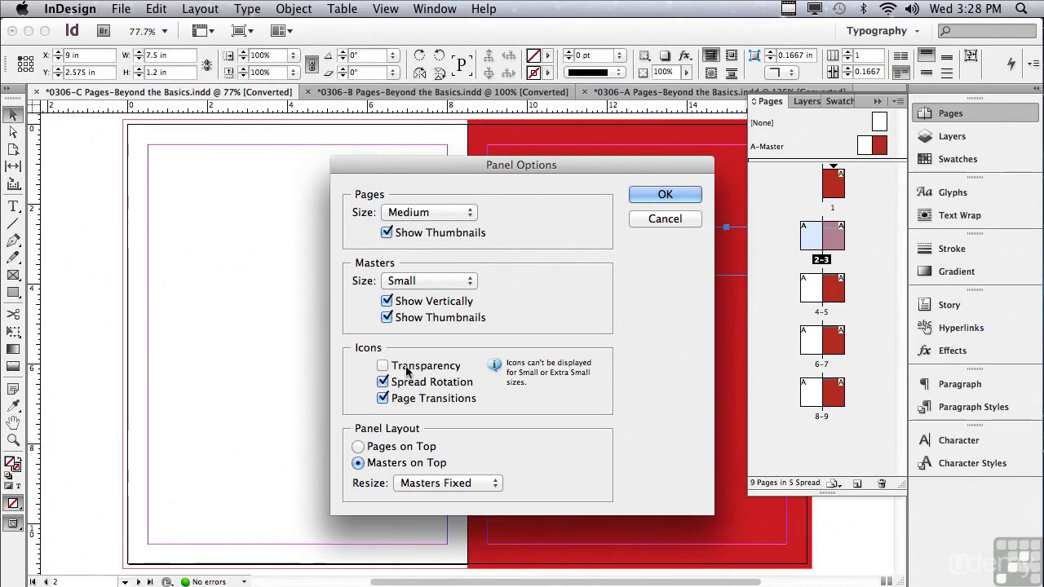
click(381, 367)
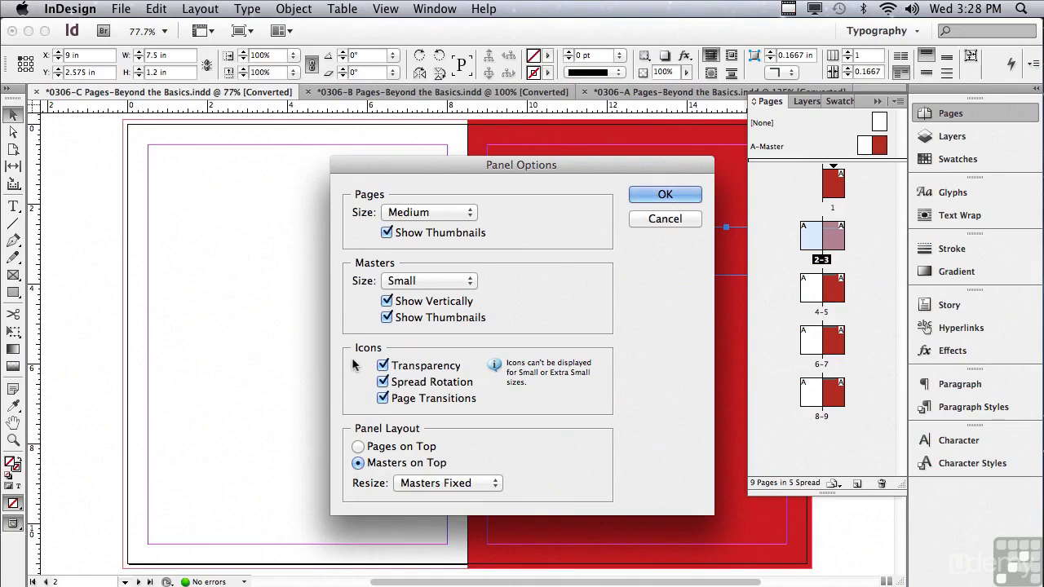
click(383, 368)
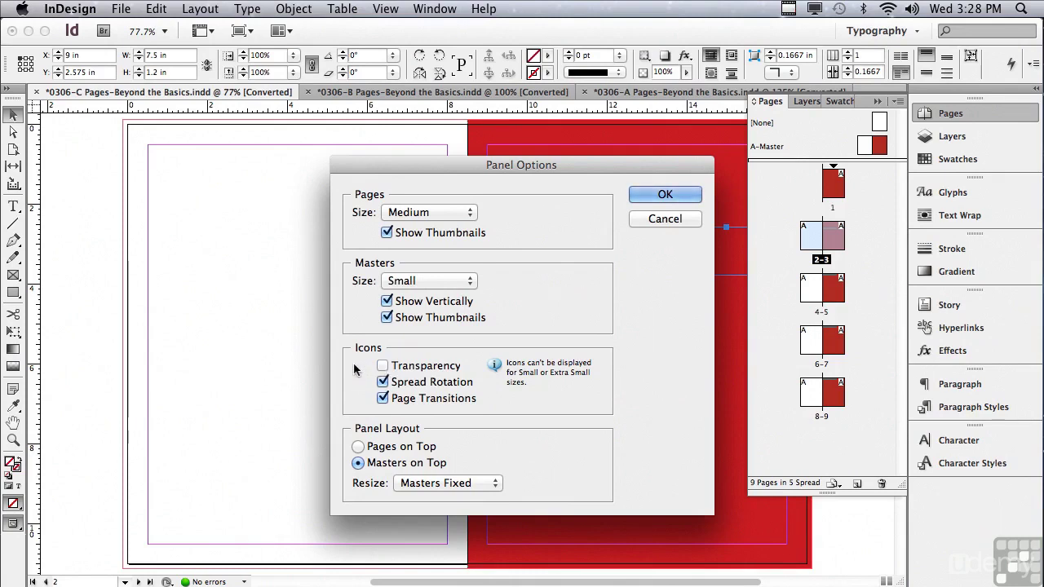
click(358, 447)
click(357, 463)
click(652, 196)
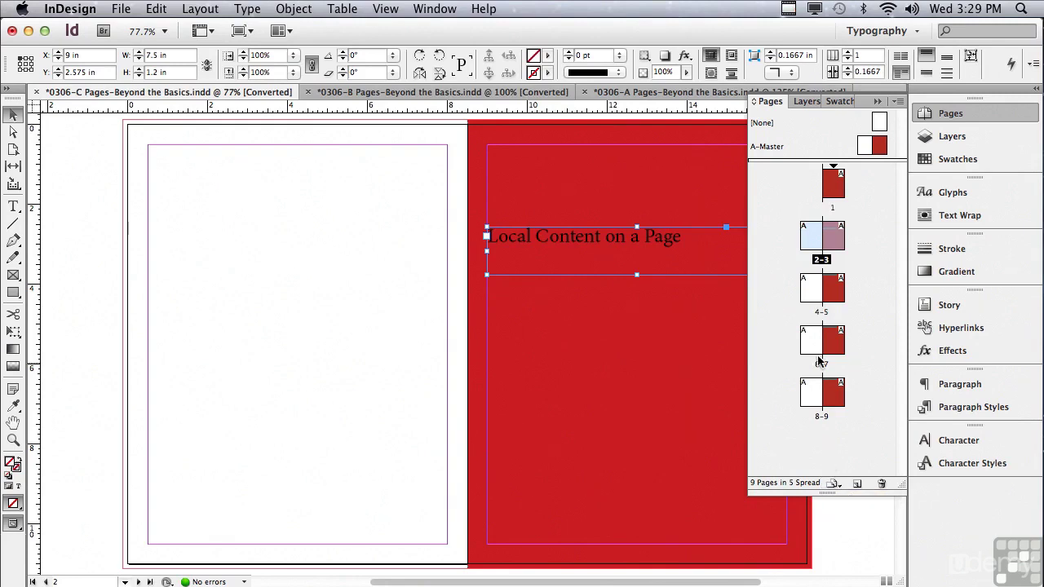
Add an A-Master page after the last spread as page 10 and set its page size to Legal.
drag(865, 148, 815, 447)
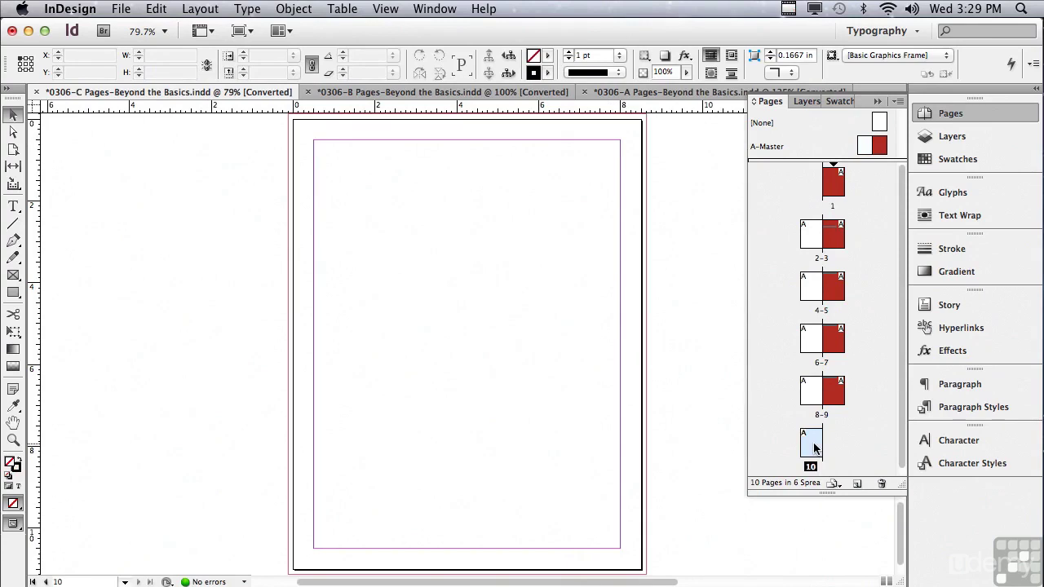
click(832, 486)
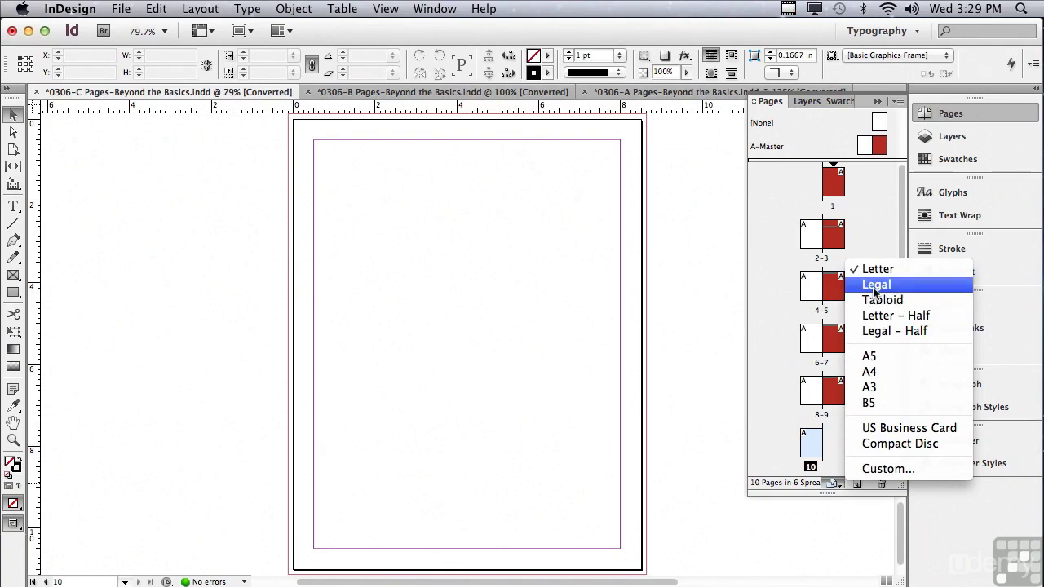
click(875, 285)
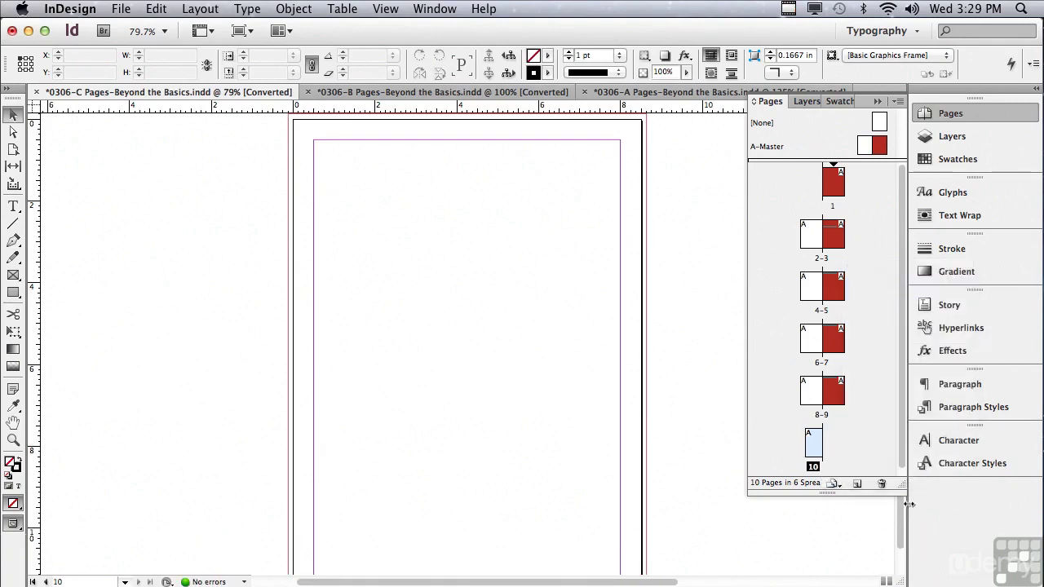